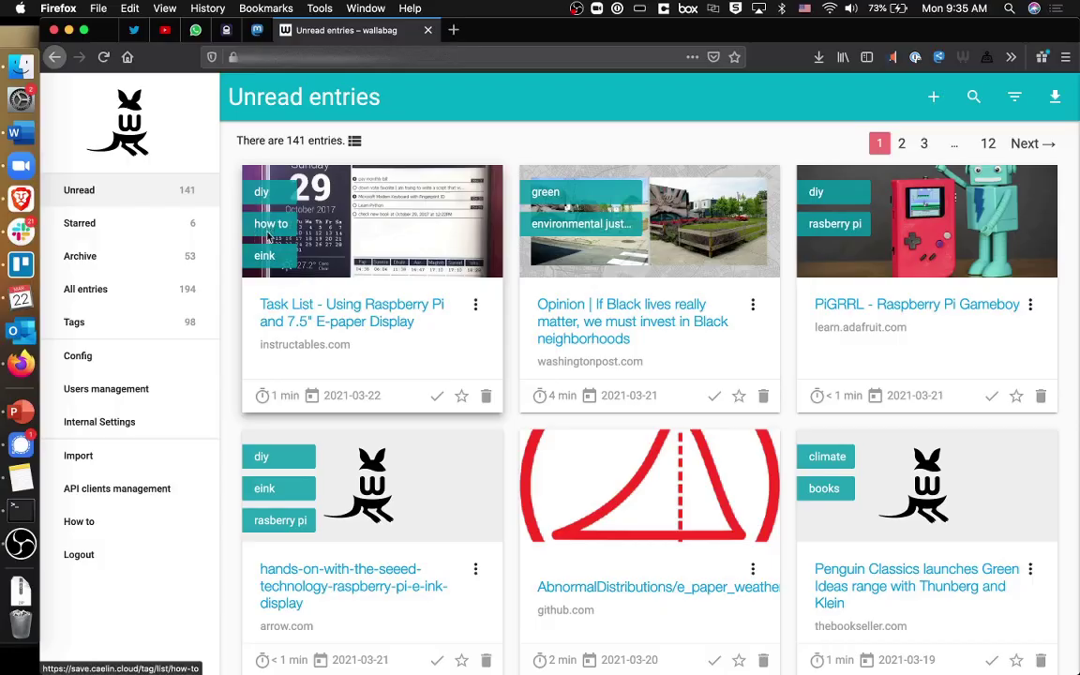
# Filter the entries list by the 'green' tag to show its 23 entries
pyautogui.click(128, 325)
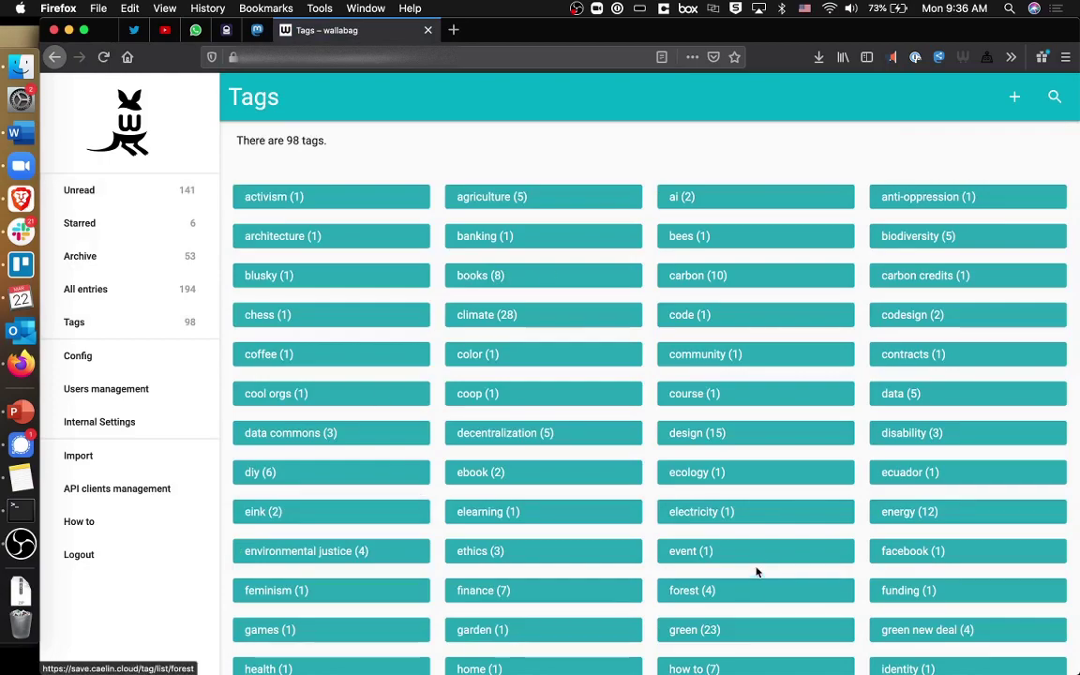
pyautogui.scroll(-2, 761, 540)
pyautogui.scroll(-2, 761, 540)
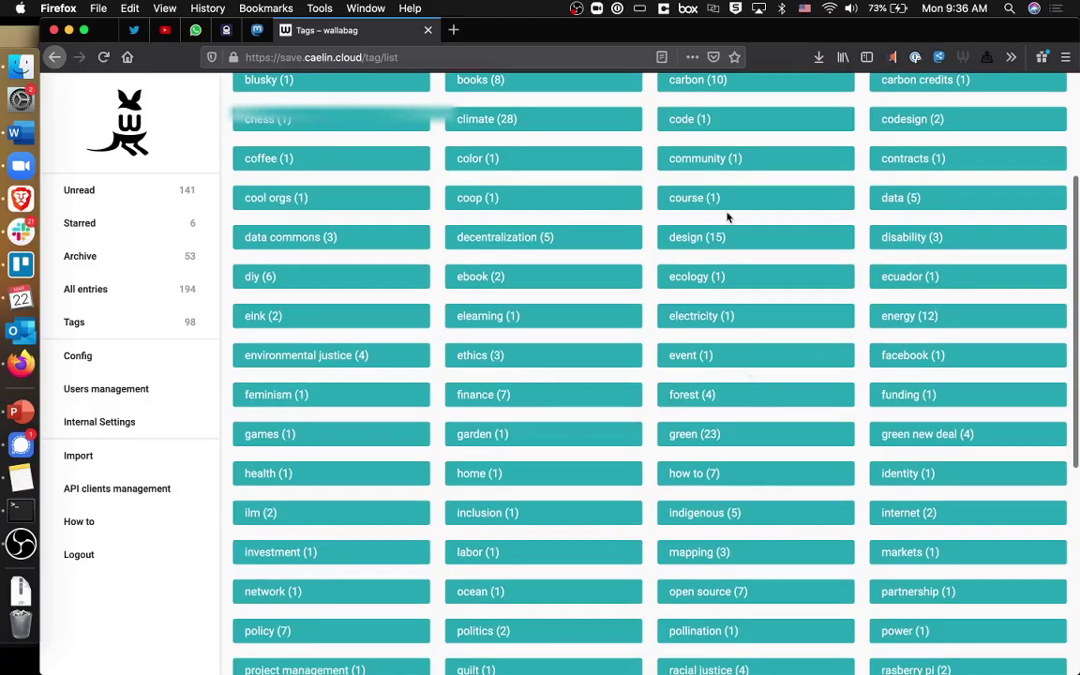
pyautogui.click(694, 441)
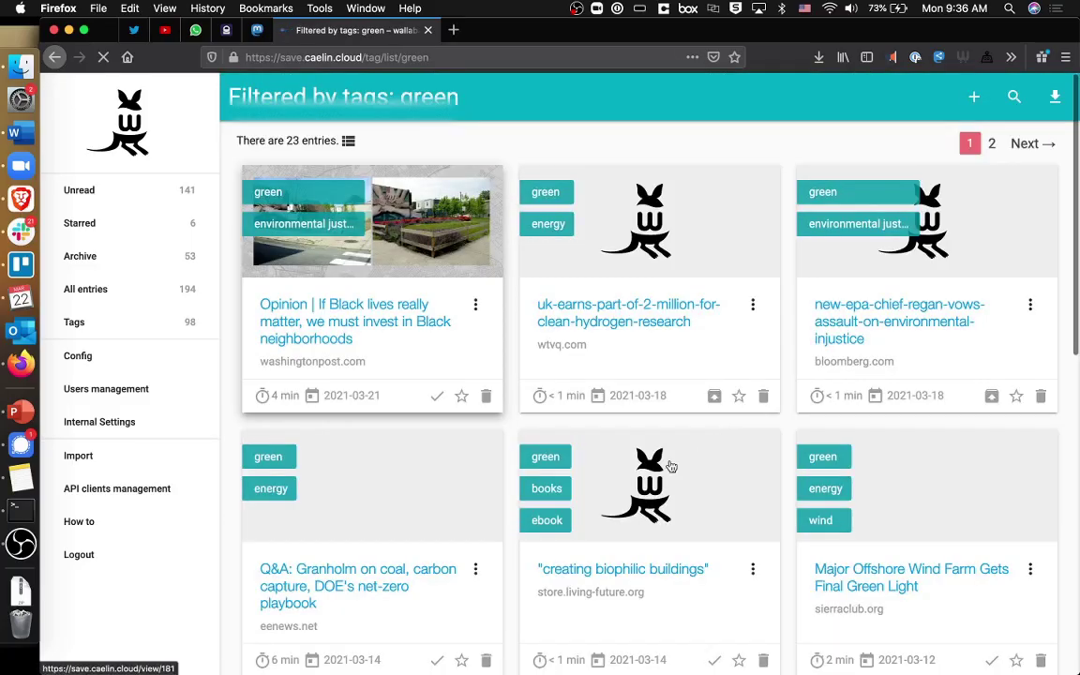
pyautogui.scroll(-1, 671, 466)
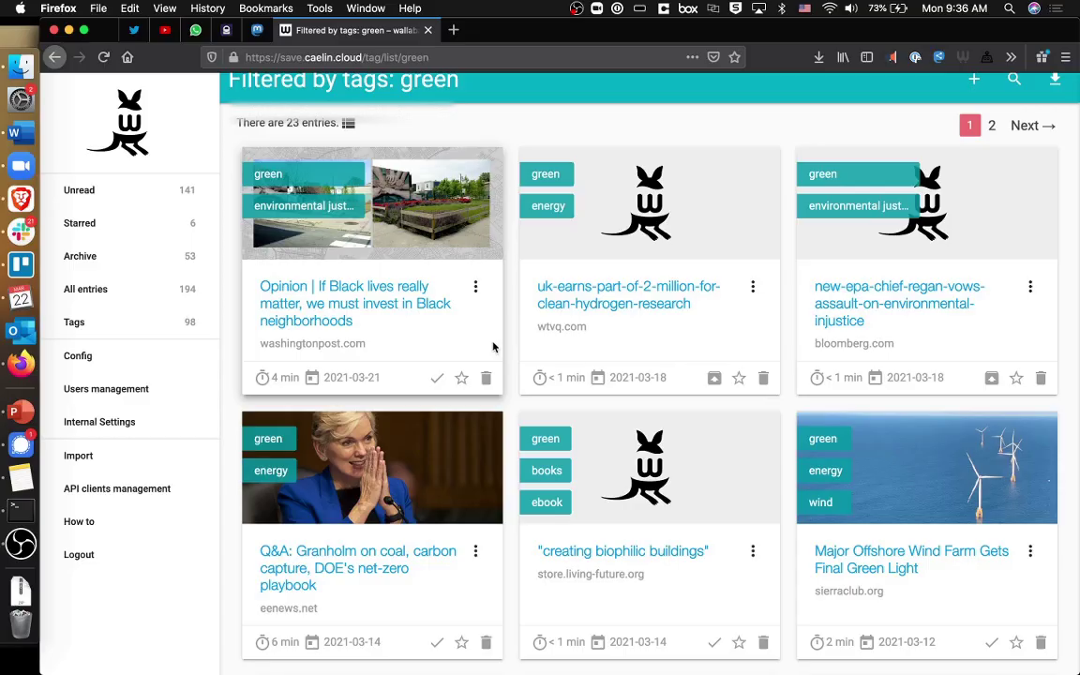
# Open the 'Opinion | If Black lives really matter…' article and read past the author paragraph
pyautogui.click(370, 311)
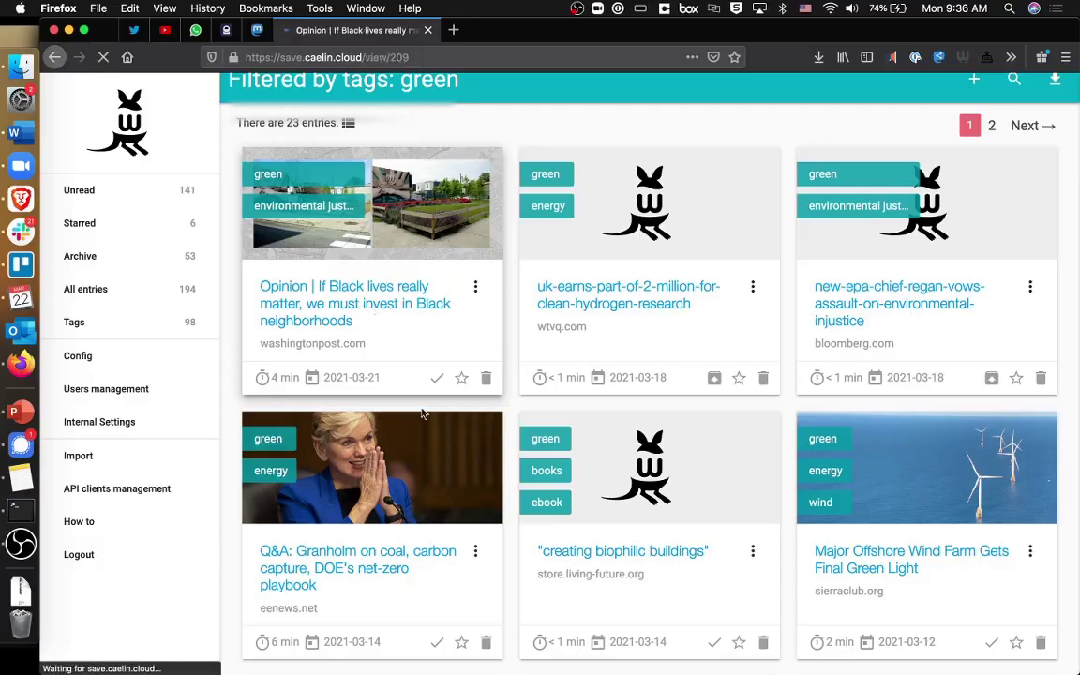
pyautogui.scroll(-1, 452, 412)
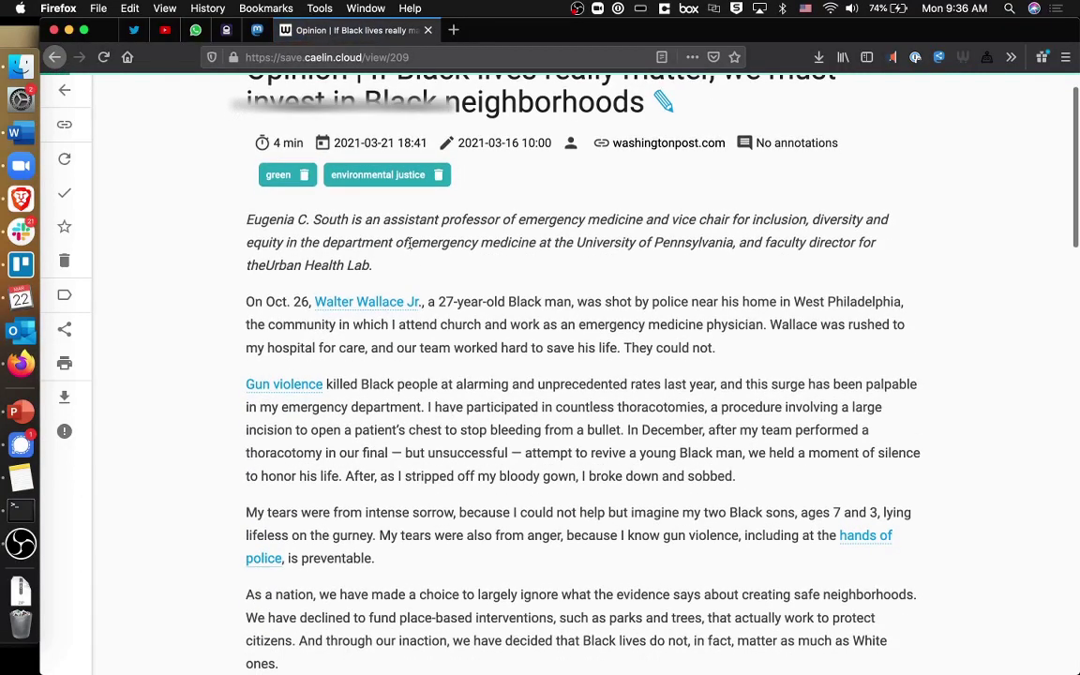
pyautogui.moveTo(244, 218); pyautogui.dragTo(262, 319)
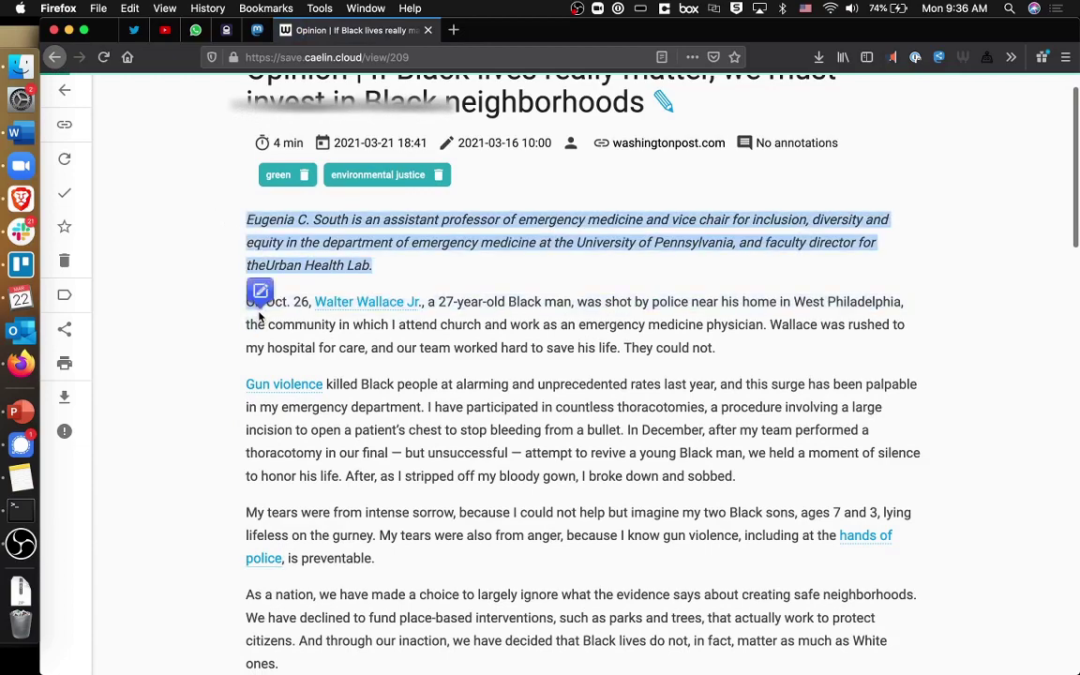
pyautogui.click(534, 379)
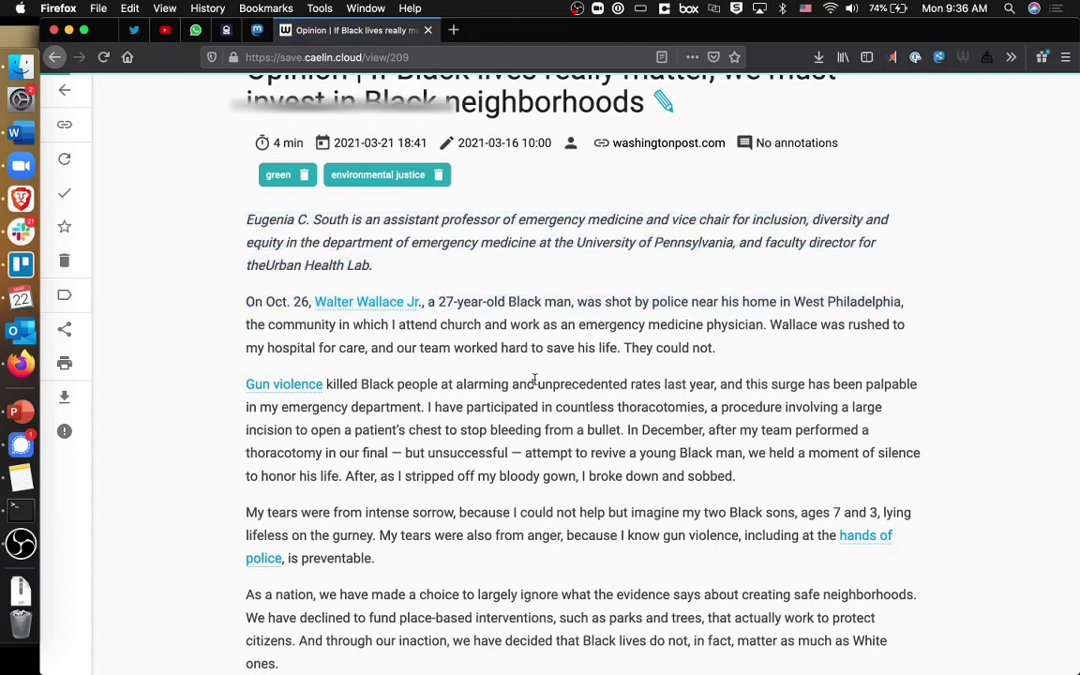
pyautogui.scroll(-1, 536, 381)
pyautogui.scroll(-1, 535, 384)
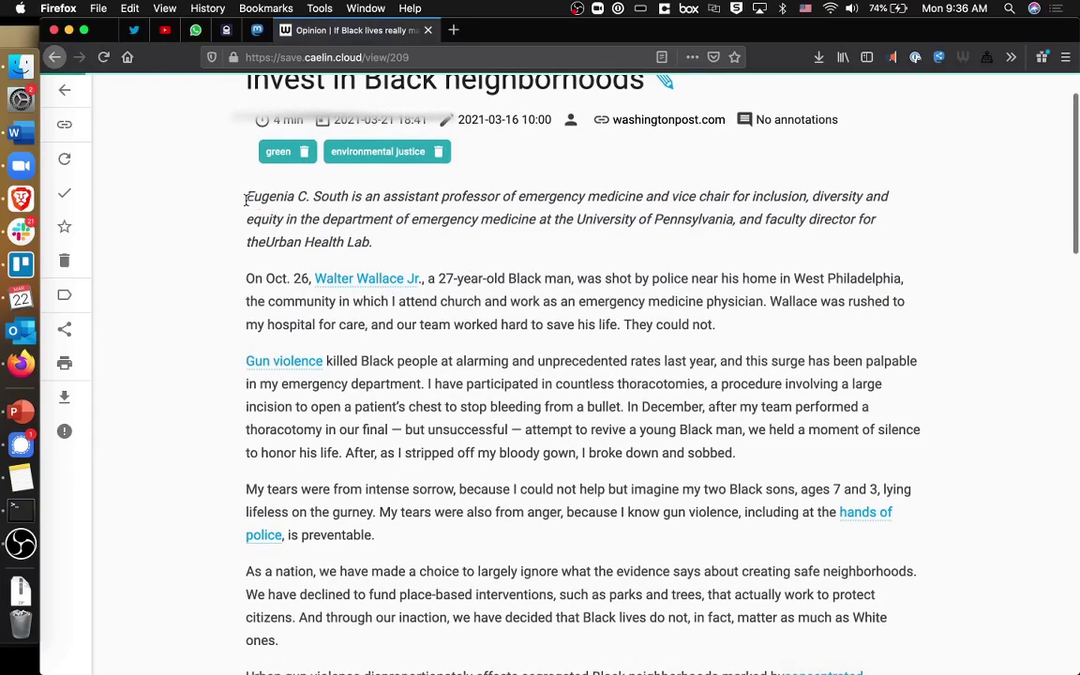
pyautogui.scroll(-5, 256, 231)
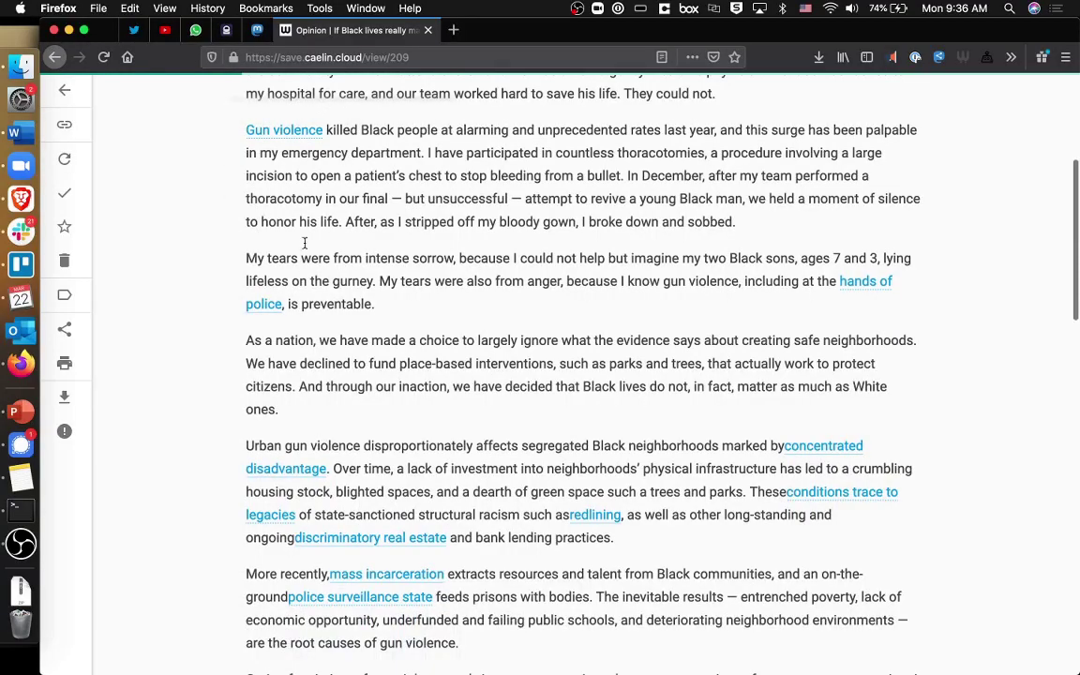
pyautogui.scroll(-1, 281, 337)
pyautogui.scroll(-3, 287, 341)
# Read through the rest of the article, then return to the Unread entries list
pyautogui.scroll(10, 287, 341)
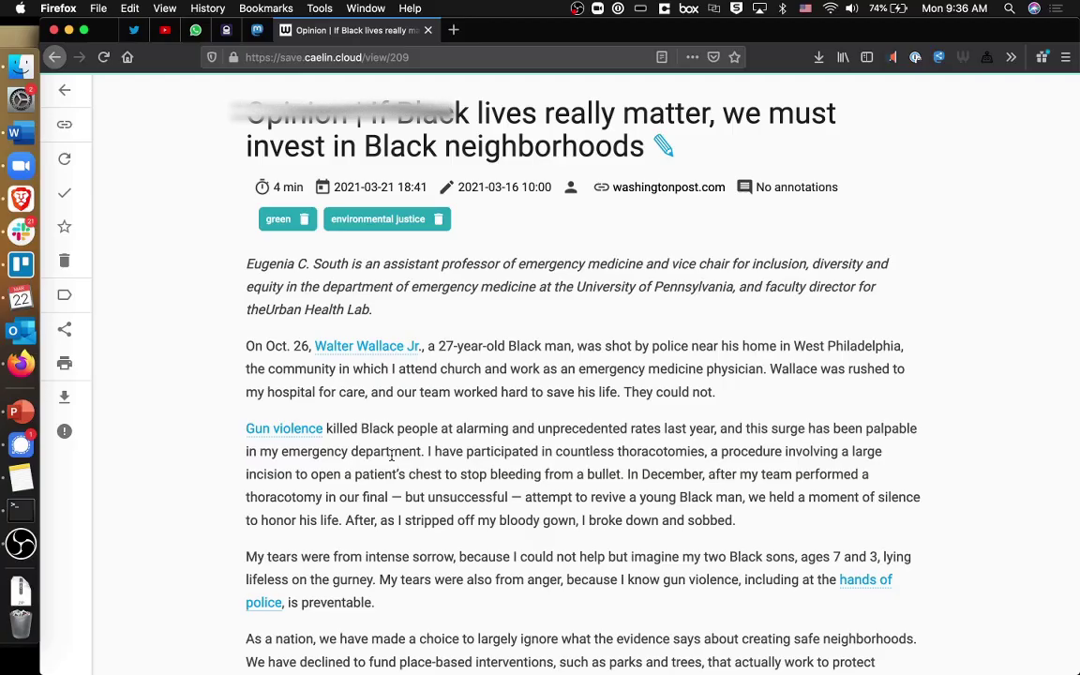
pyautogui.scroll(-3, 392, 455)
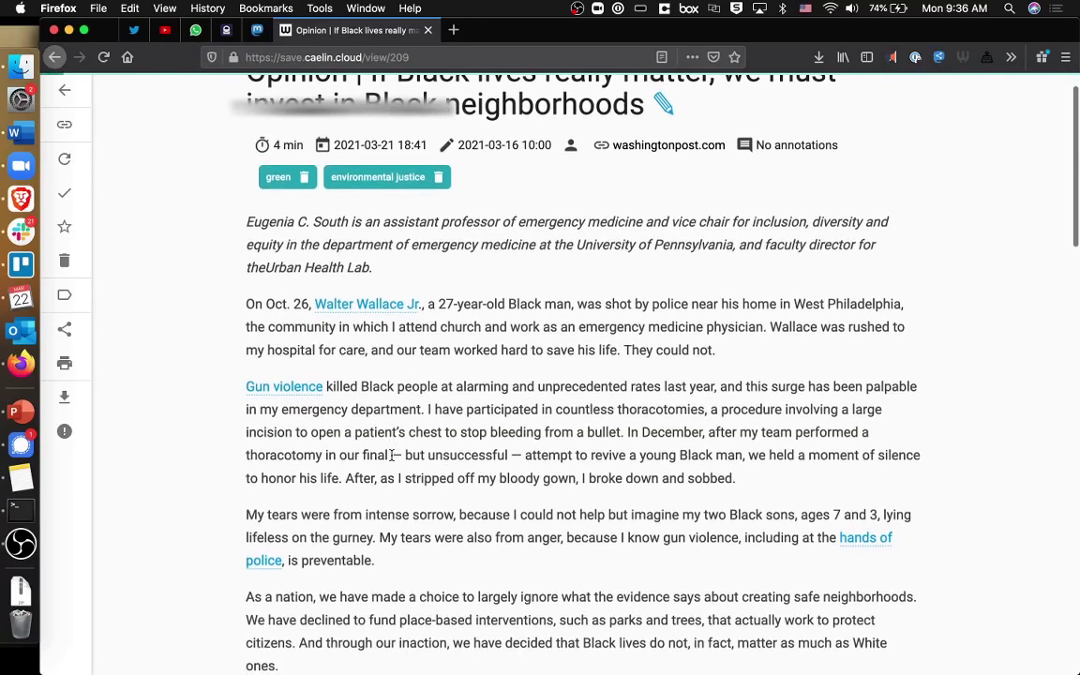
pyautogui.scroll(-10, 392, 455)
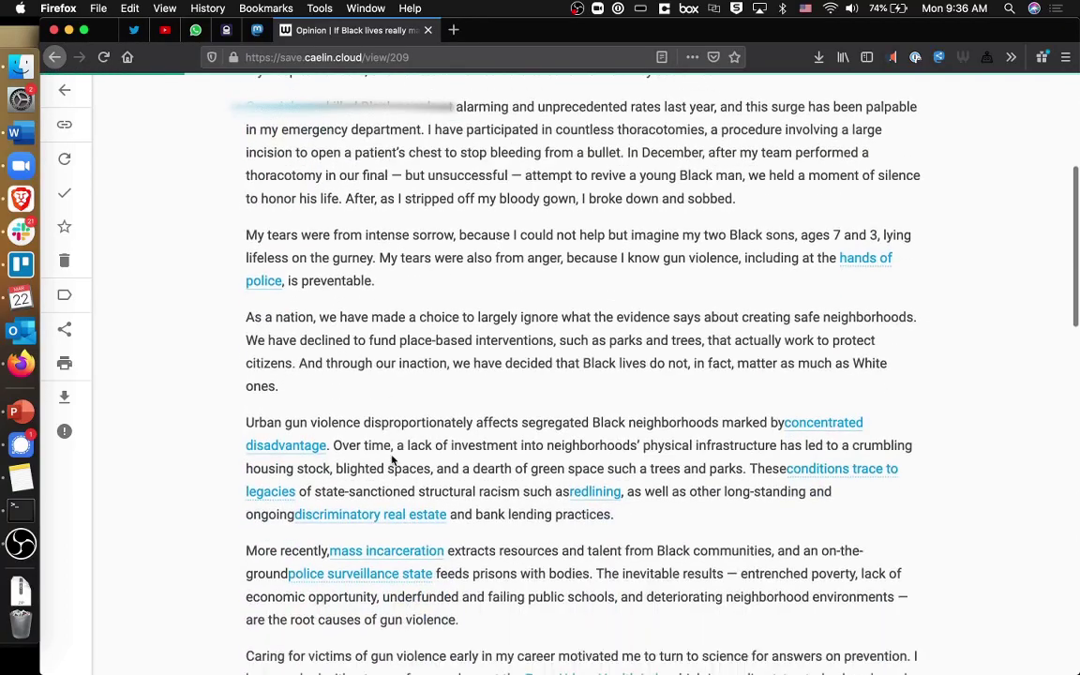
pyautogui.scroll(-5, 393, 460)
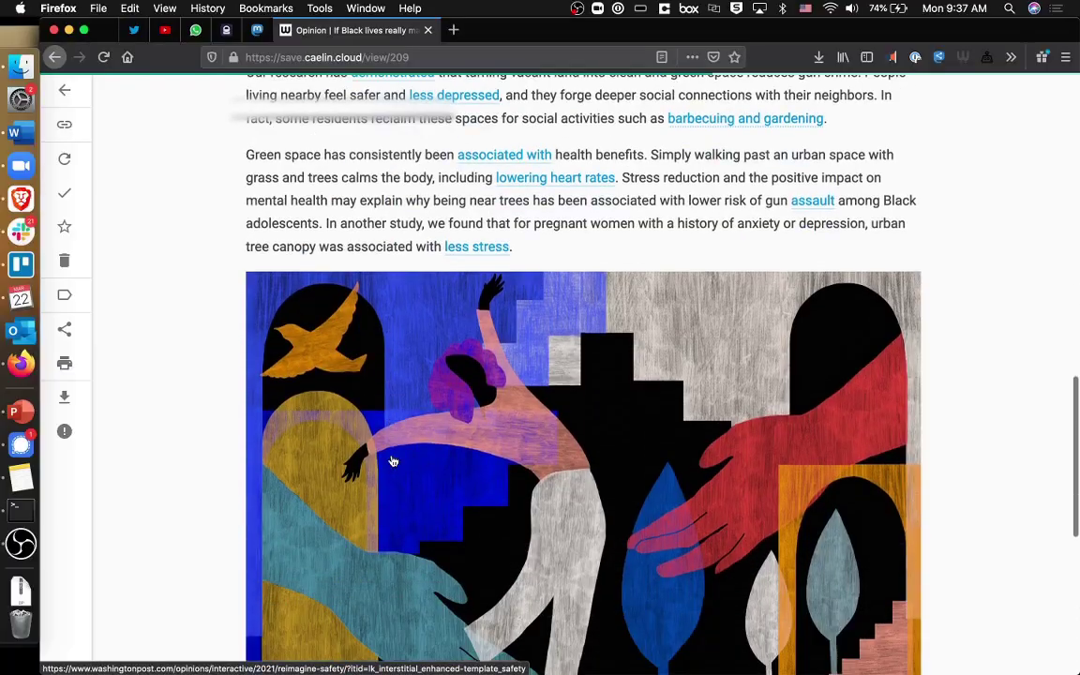
pyautogui.scroll(-4, 393, 460)
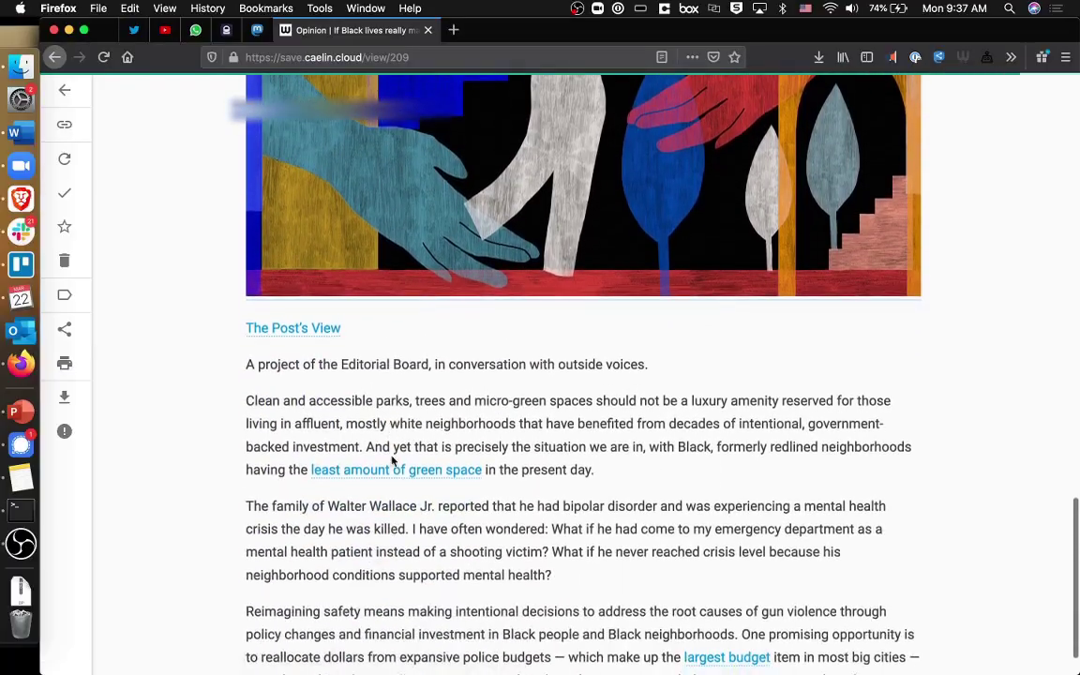
pyautogui.moveTo(71, 152)
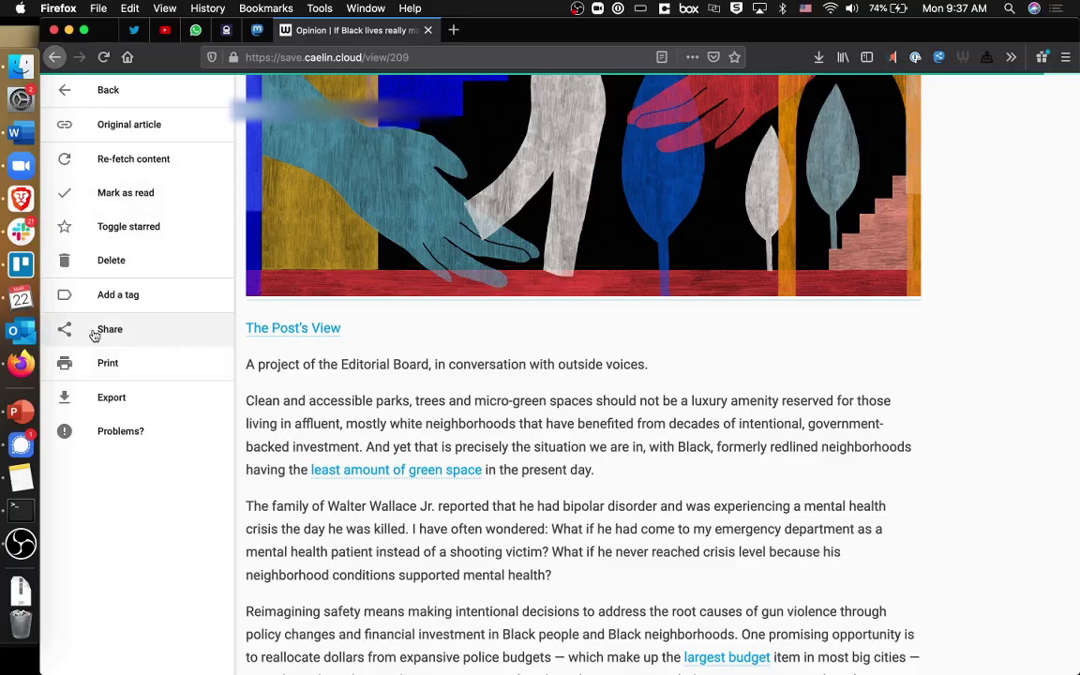
pyautogui.click(63, 94)
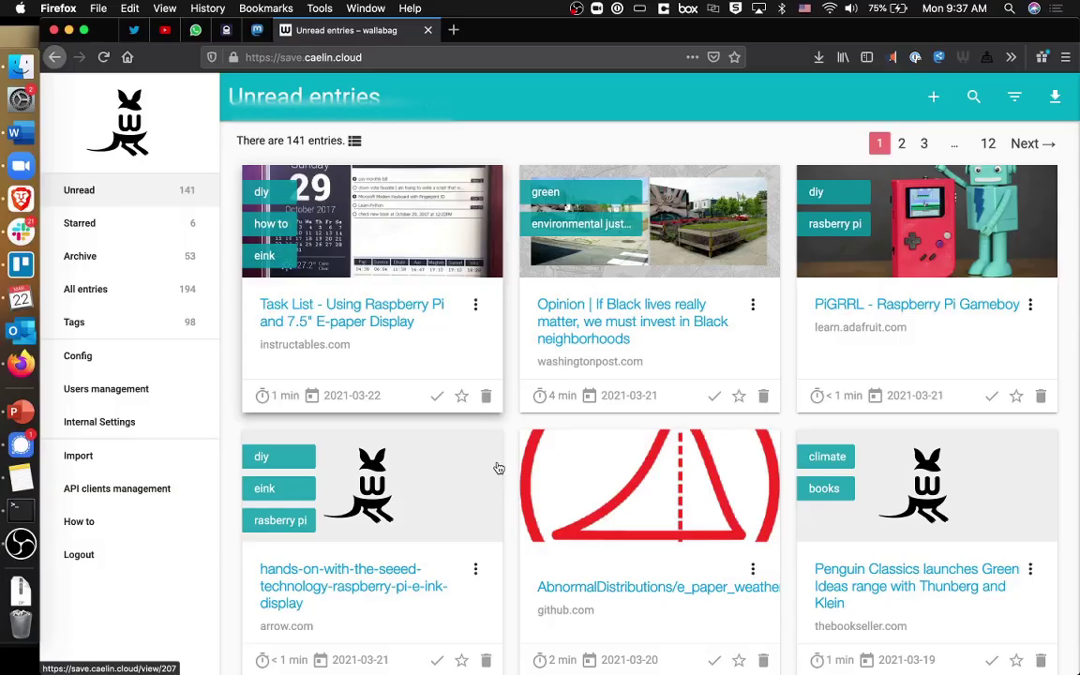
# In a new Firefox tab, load washingtonpost.com from the address bar autocomplete
pyautogui.click(453, 31)
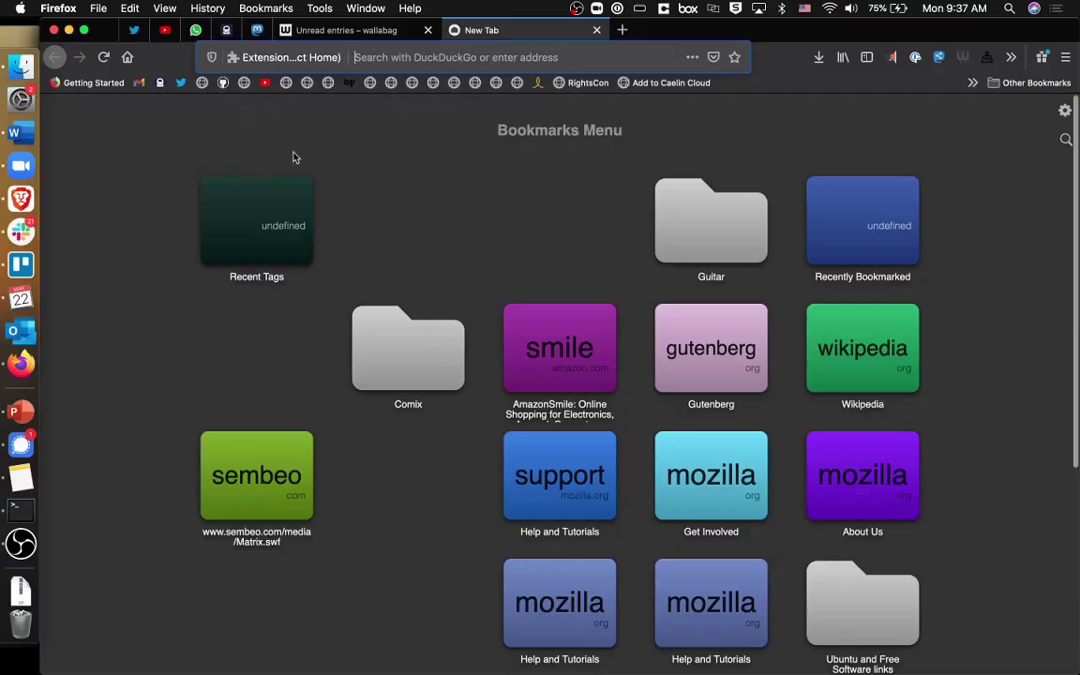
pyautogui.click(478, 58)
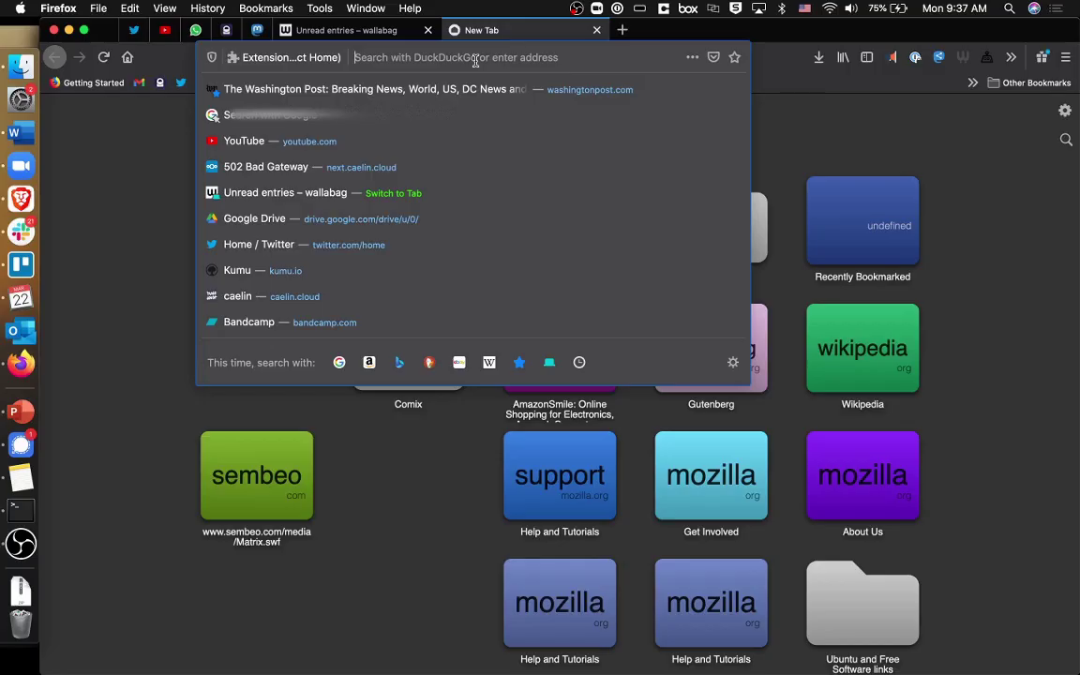
pyautogui.write('wa')
pyautogui.press('Return')
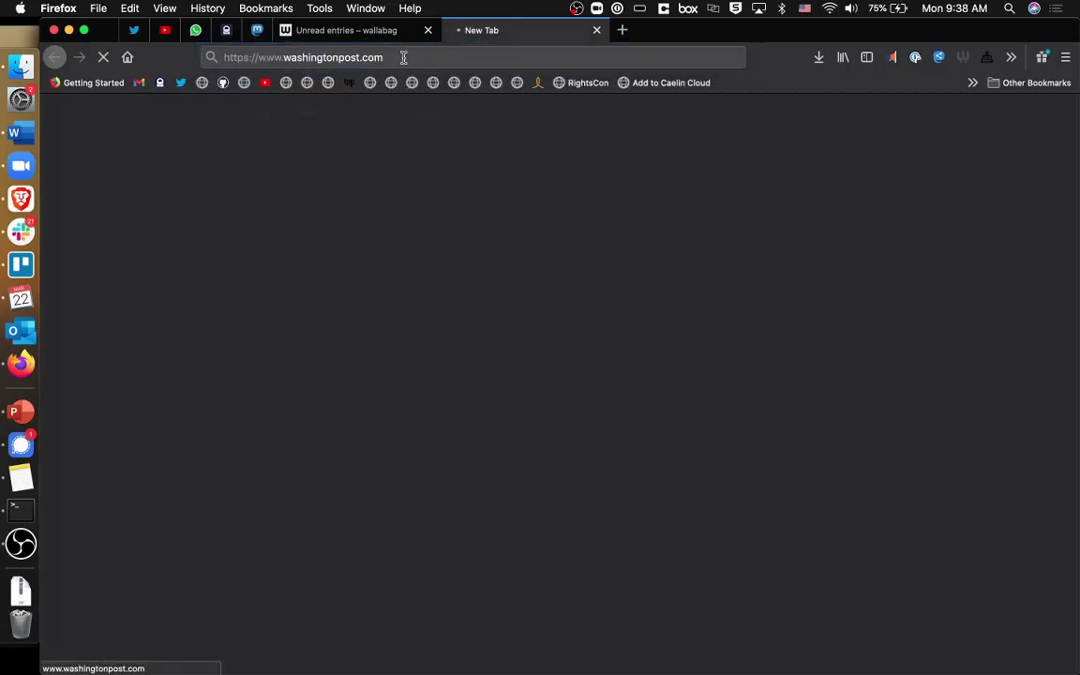
# Replace the address with wired.com and load the WIRED homepage
pyautogui.click(403, 57)
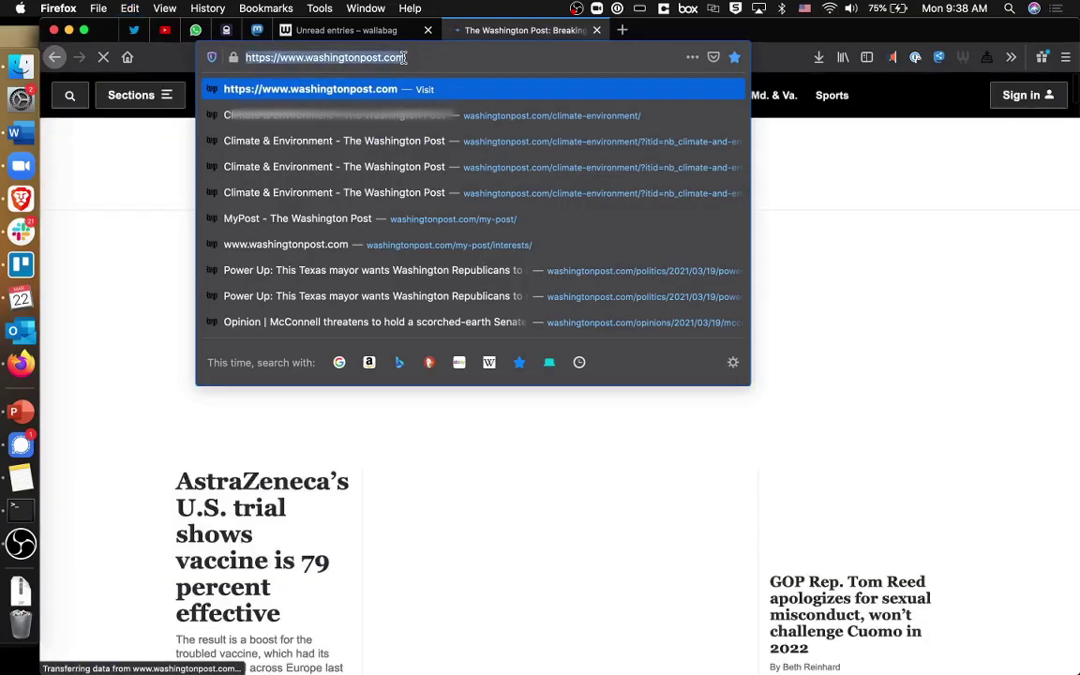
pyautogui.write('word')
pyautogui.press('BackSpace')
pyautogui.press('BackSpace')
pyautogui.press('BackSpace')
pyautogui.write('ired.com/')
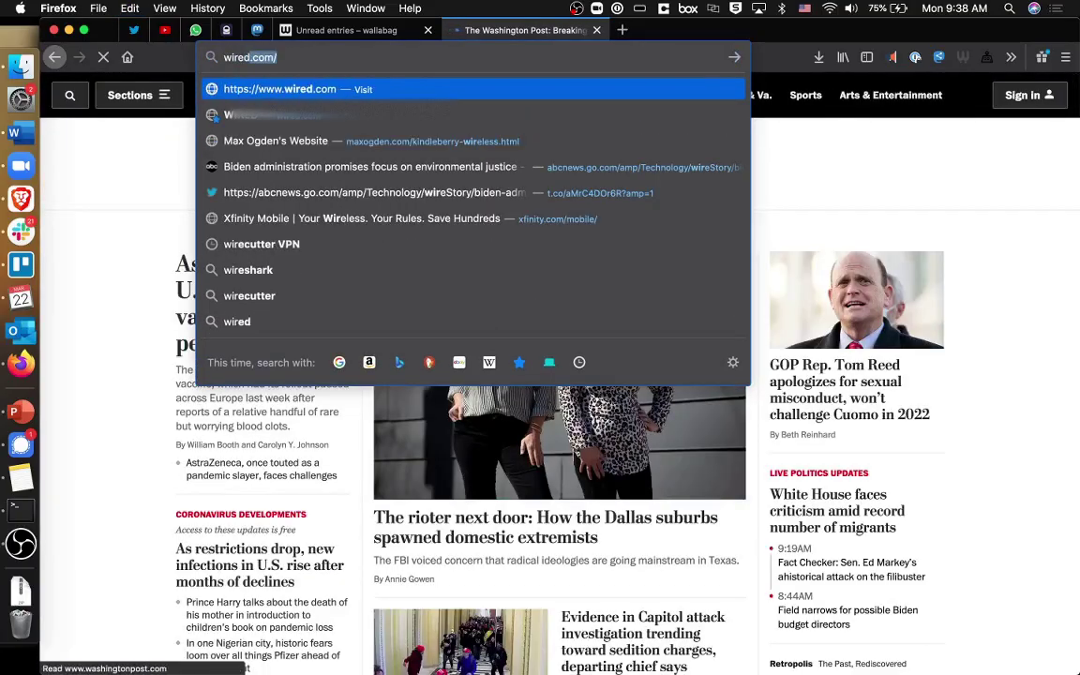
pyautogui.click(287, 82)
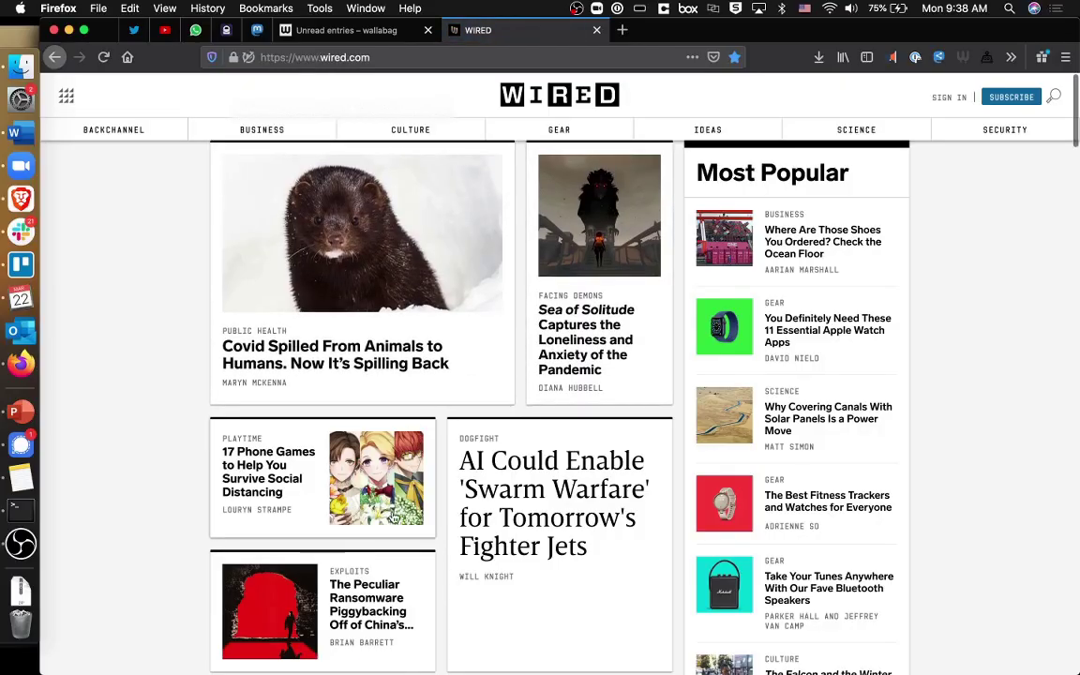
# Open the 'Sea of Solitude' article and collapse the subscription banner to a thin bar
pyautogui.click(579, 345)
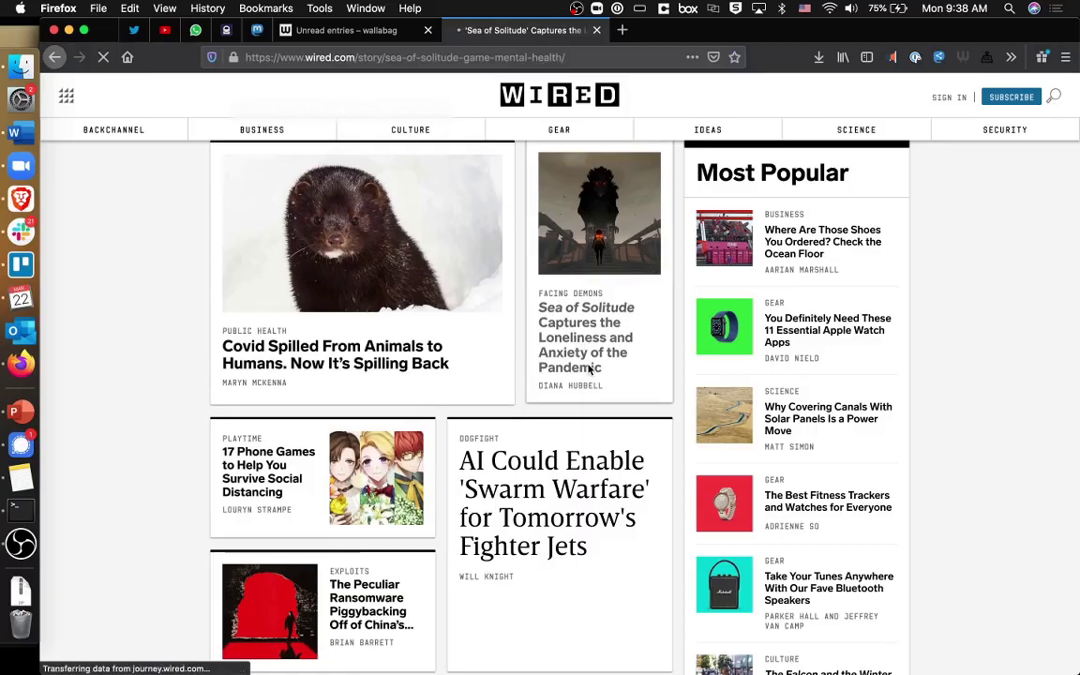
pyautogui.scroll(-3, 590, 414)
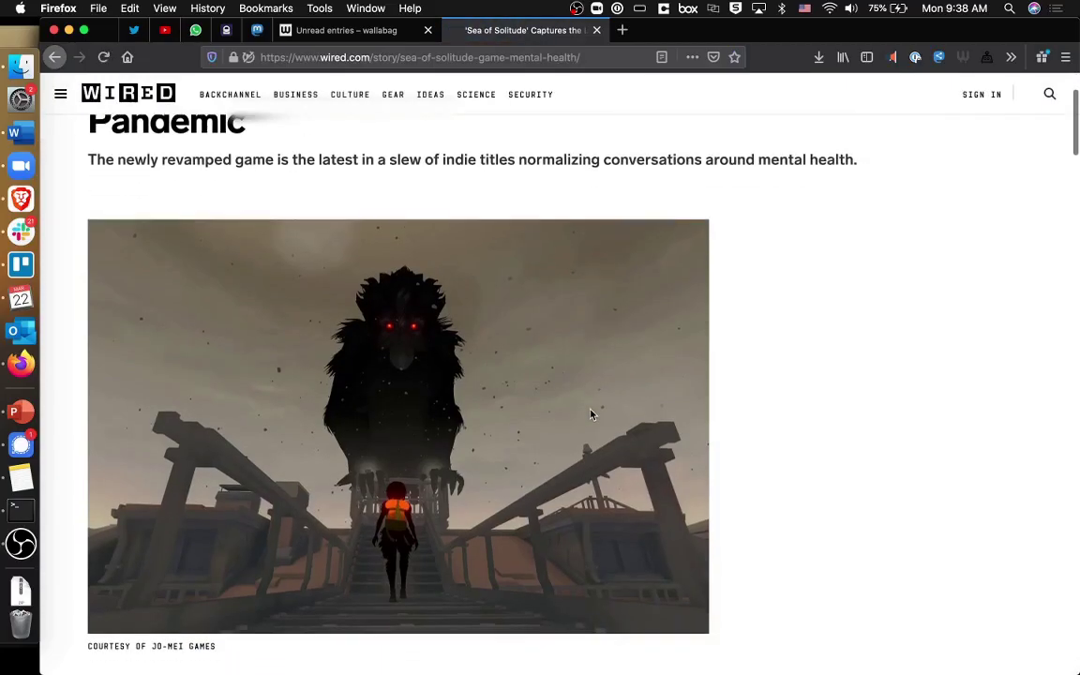
pyautogui.scroll(-1, 591, 413)
pyautogui.scroll(-2, 851, 345)
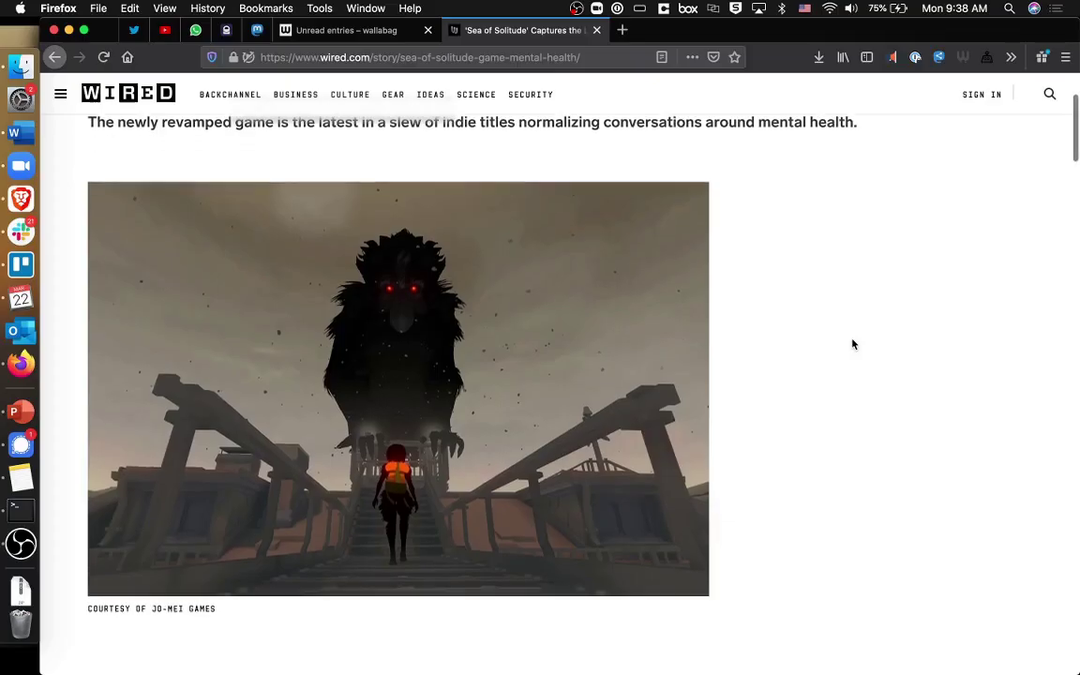
pyautogui.scroll(3, 788, 210)
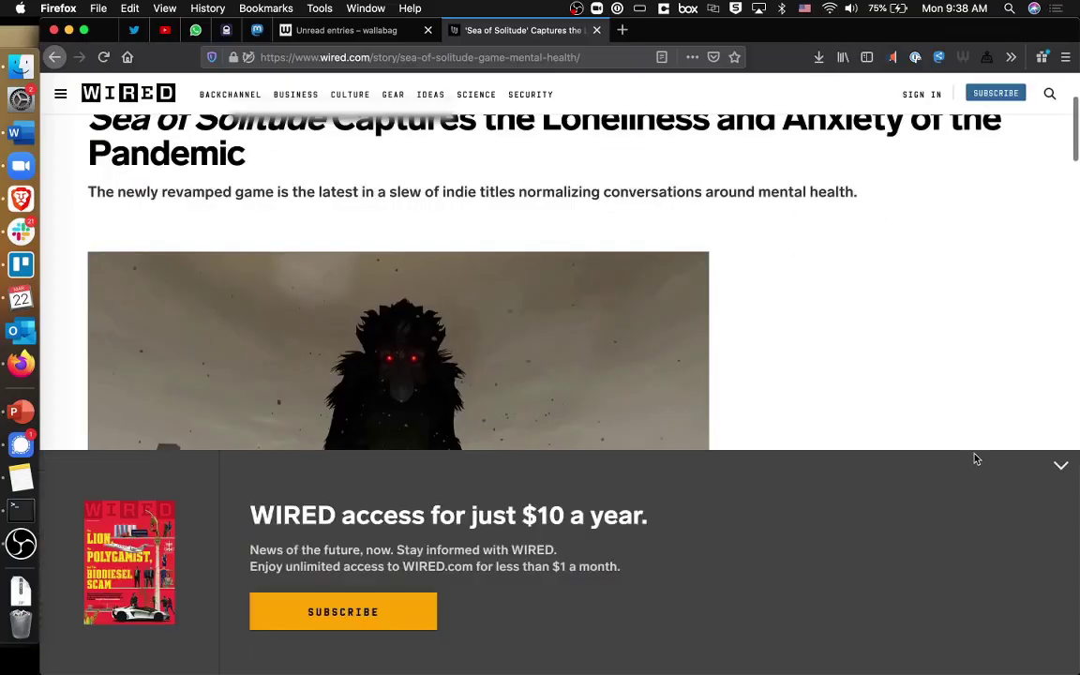
pyautogui.click(1061, 465)
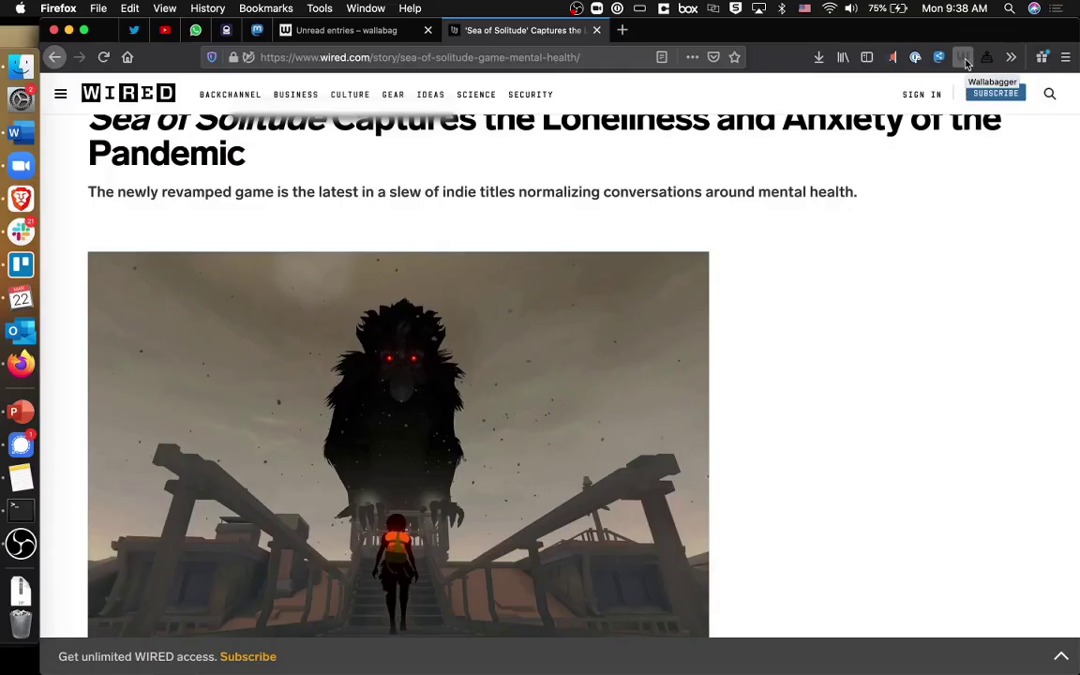
# Save the article via Wallabagger with tags 'games' and 'covid', then close the Wired tab
pyautogui.click(964, 59)
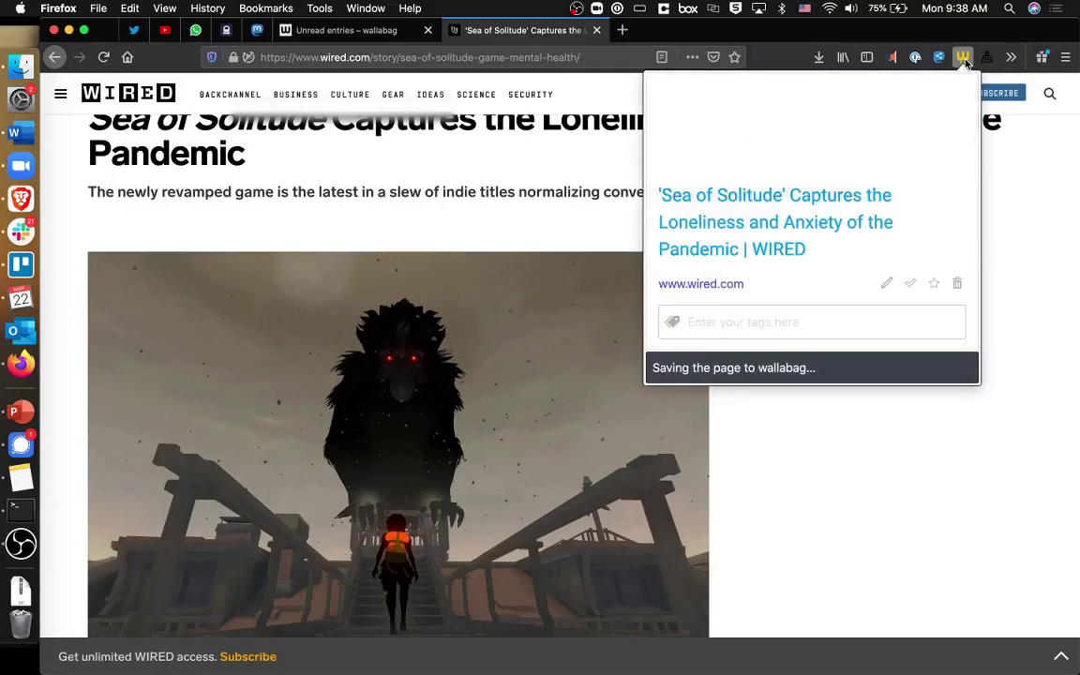
pyautogui.click(752, 322)
pyautogui.write('games')
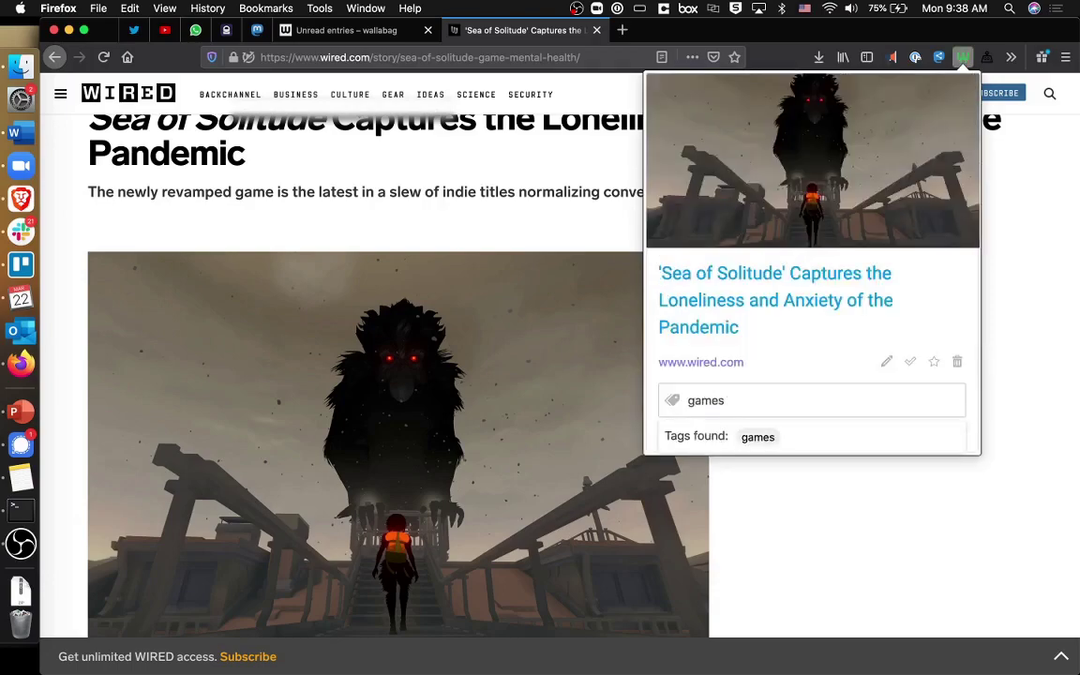
pyautogui.press('Return')
pyautogui.write('covid')
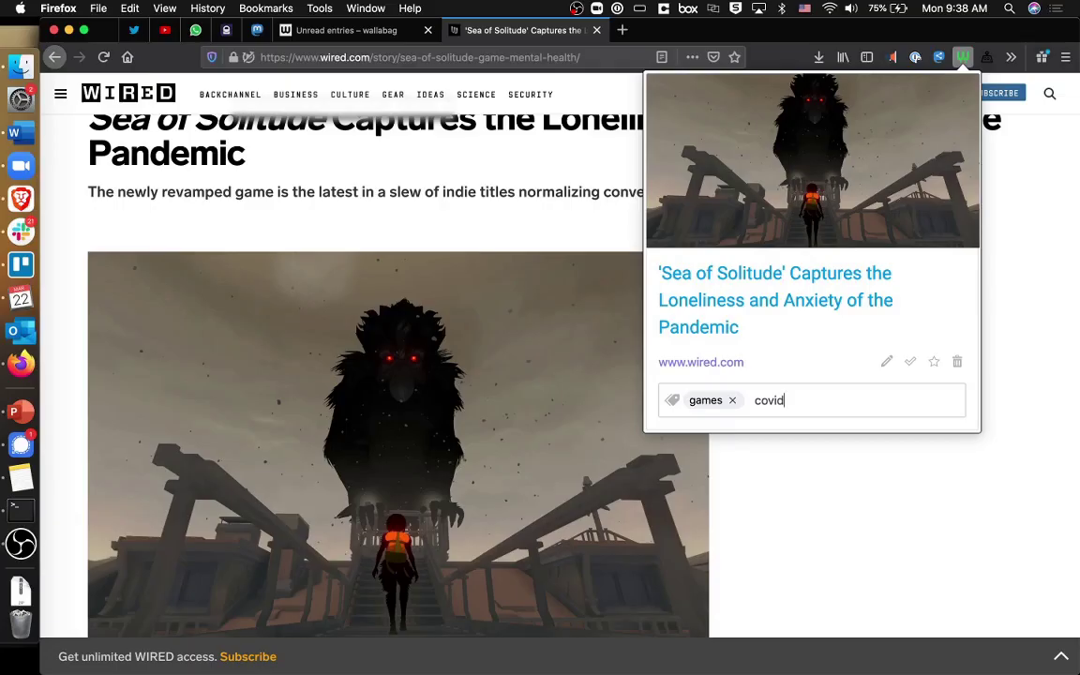
pyautogui.press('Return')
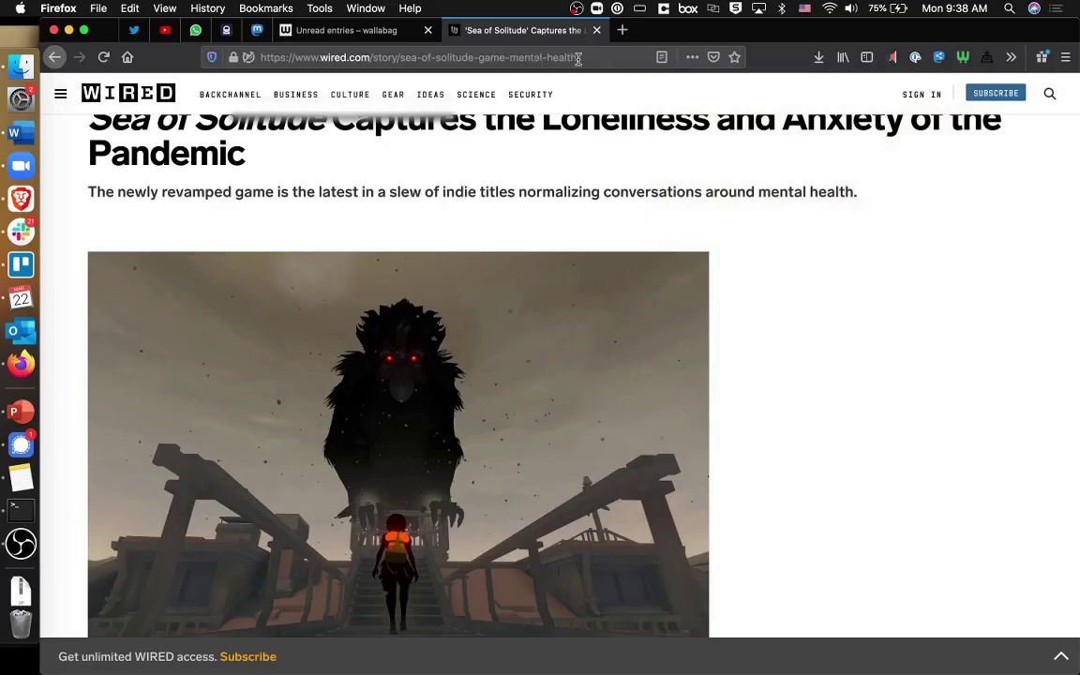
pyautogui.middleClick(542, 30)
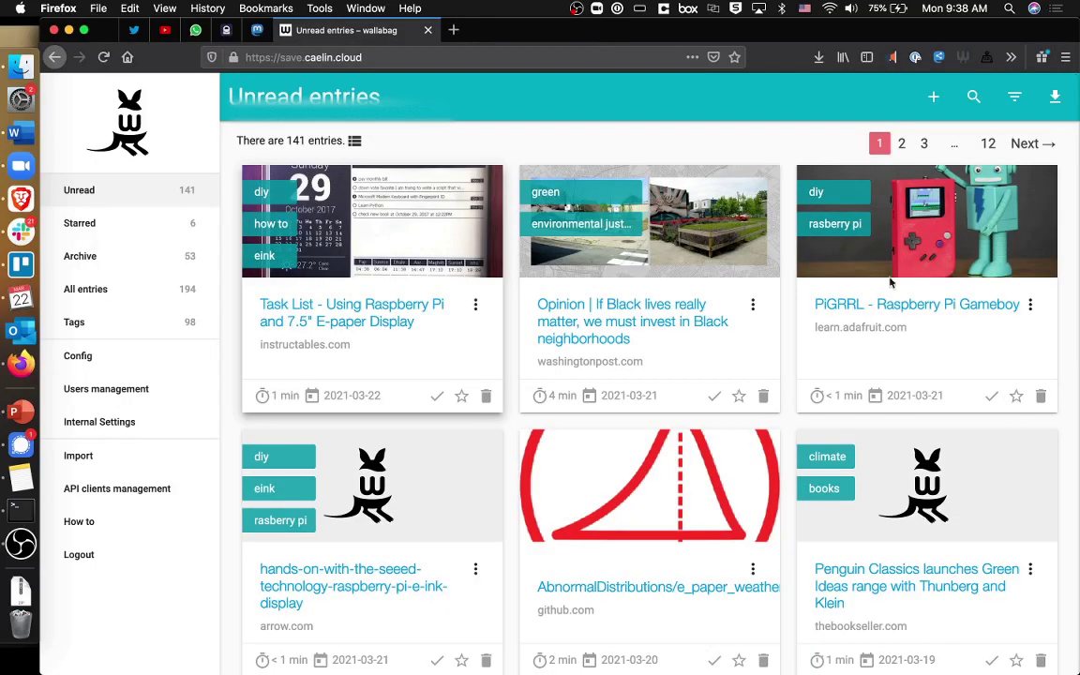
# Reload Unread entries, check the Sea of Solitude entry's games and covid tags, and return
pyautogui.press('super+r')
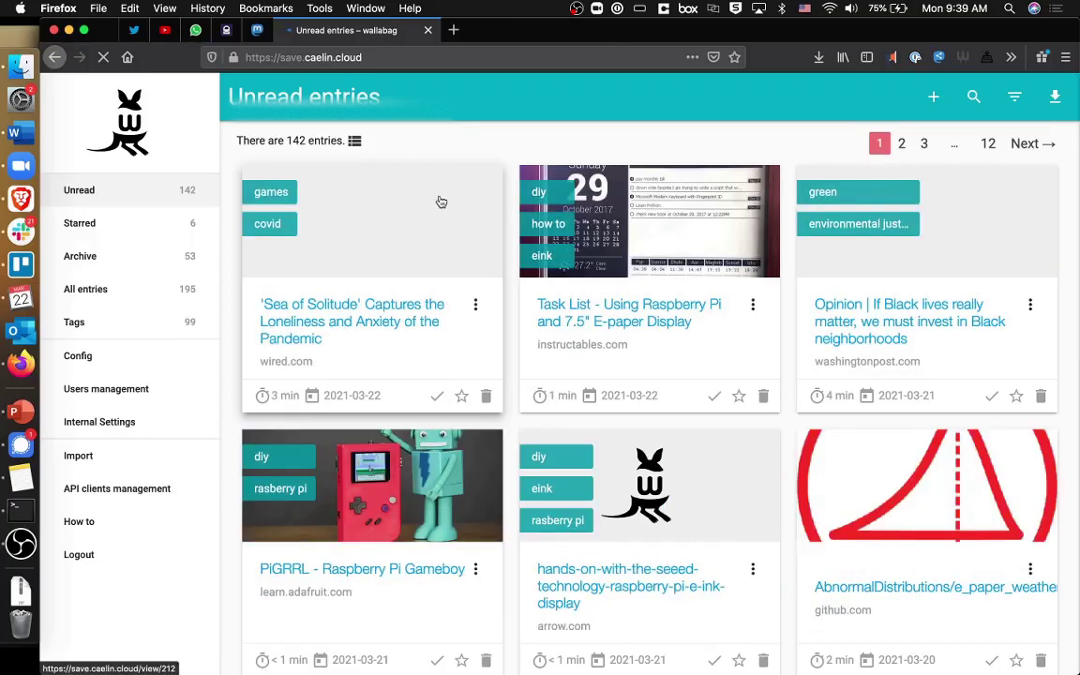
pyautogui.click(320, 208)
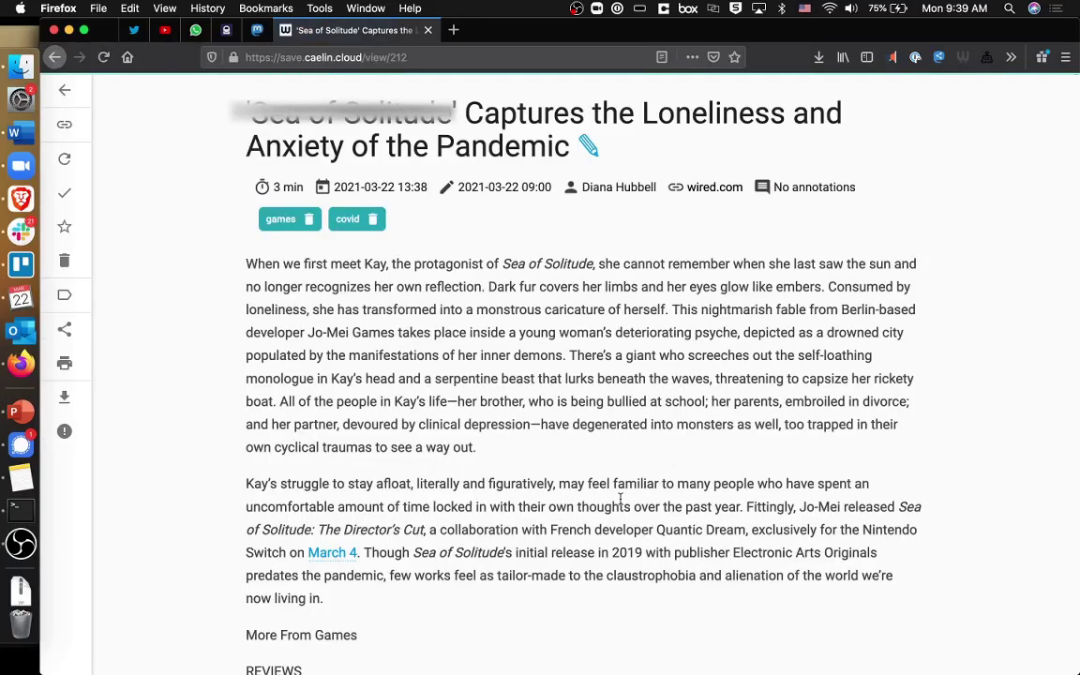
pyautogui.scroll(-10, 677, 456)
pyautogui.scroll(15, 684, 503)
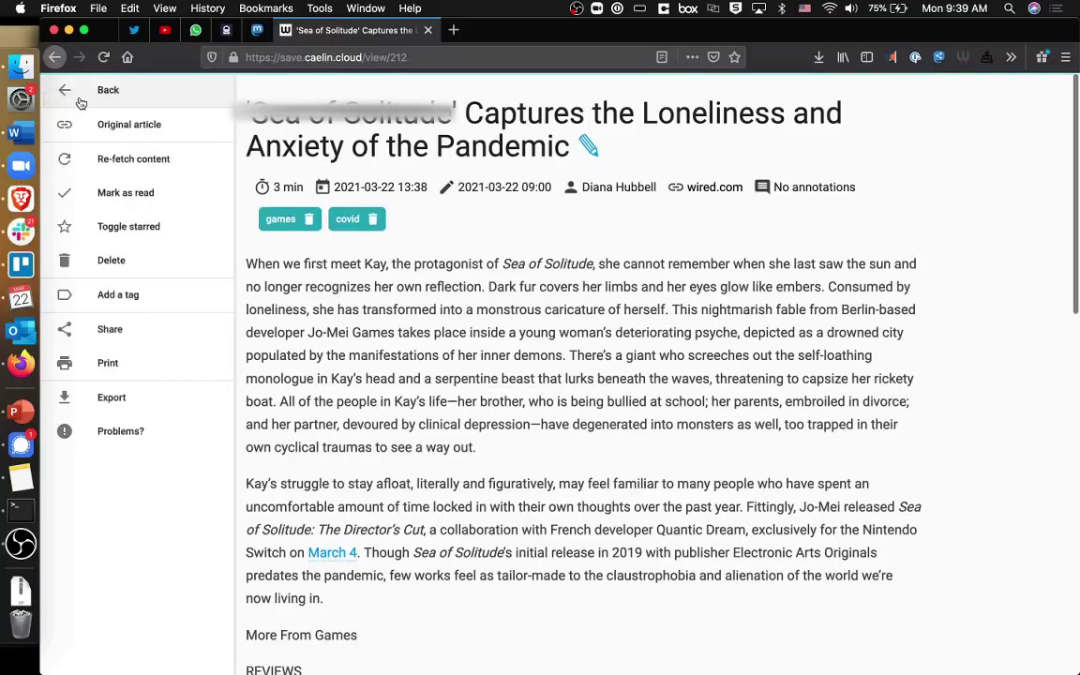
pyautogui.click(77, 93)
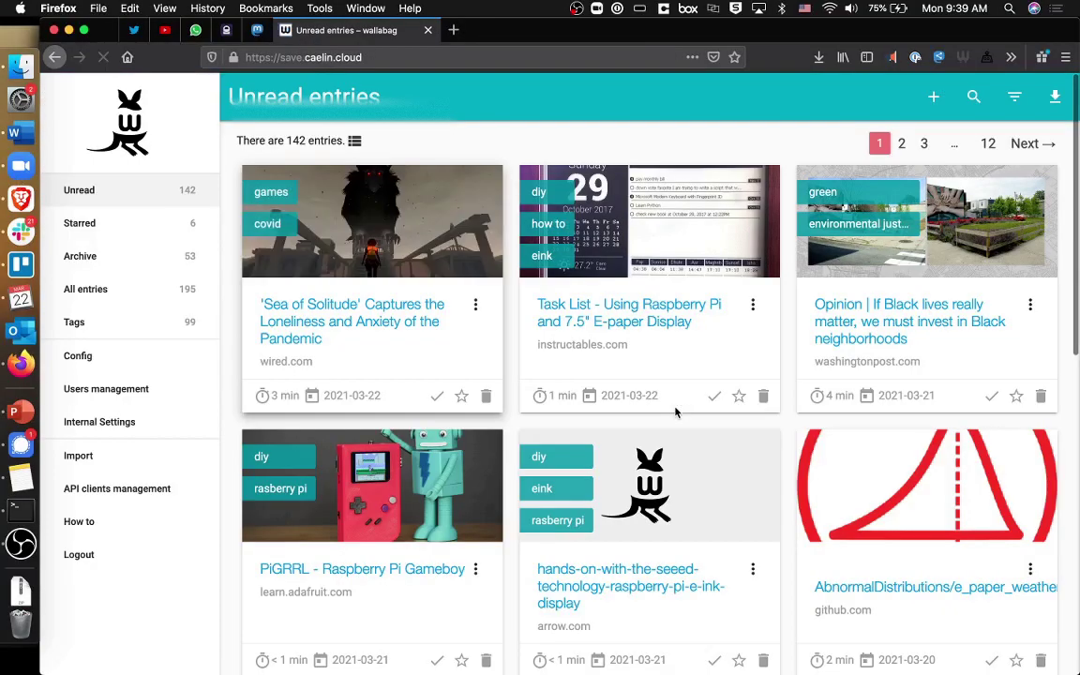